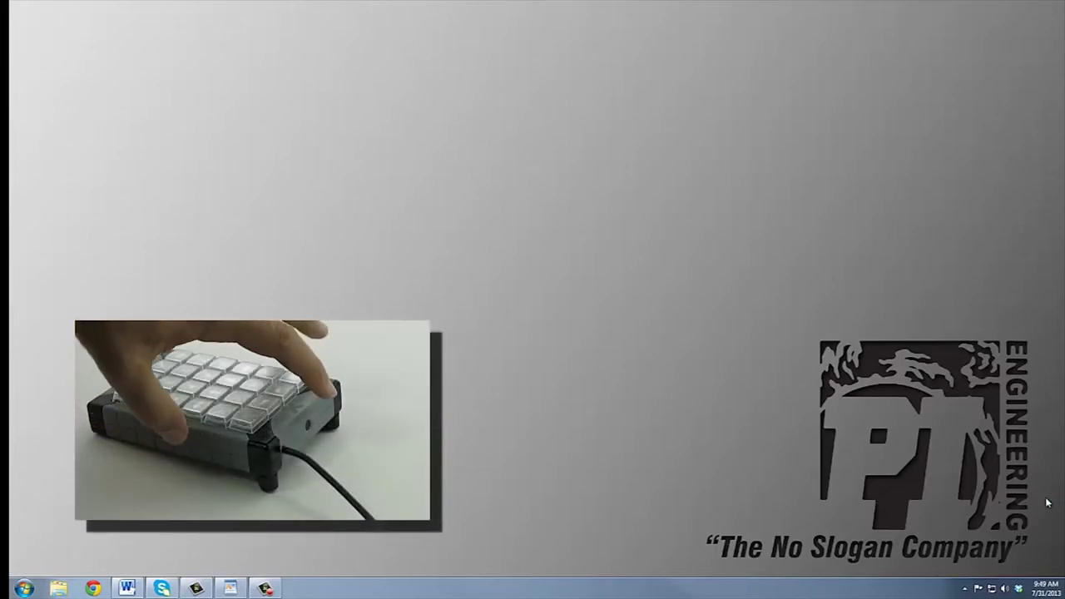
Step: Reveal the hidden background-app icons in the system tray
click(965, 588)
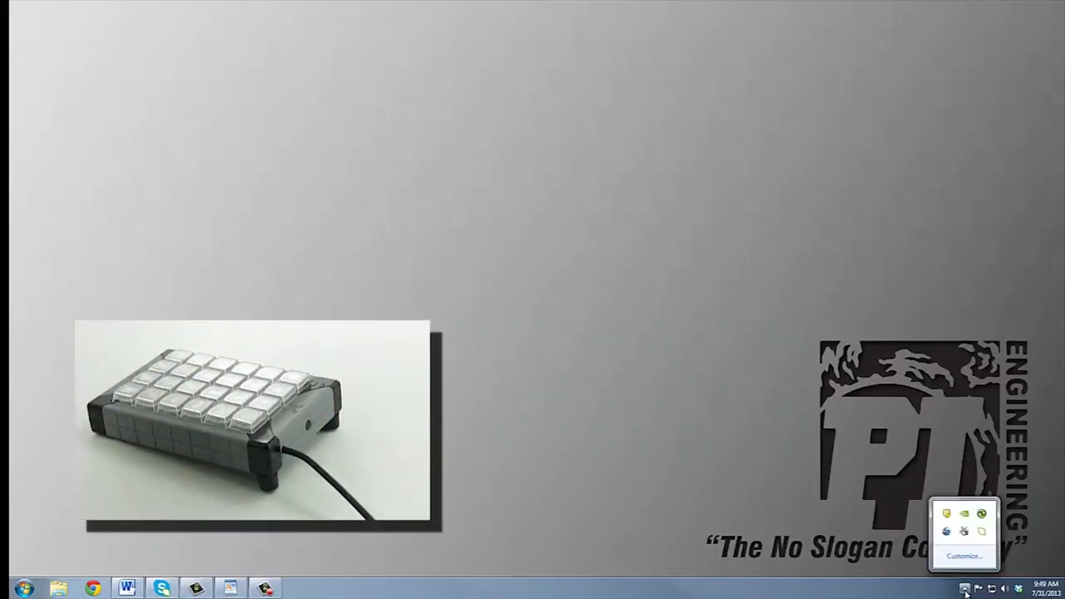
Step: Open MacroWorks 3.1 from the tray, suppress the mode prompt, and choose Software mode
double_click(968, 535)
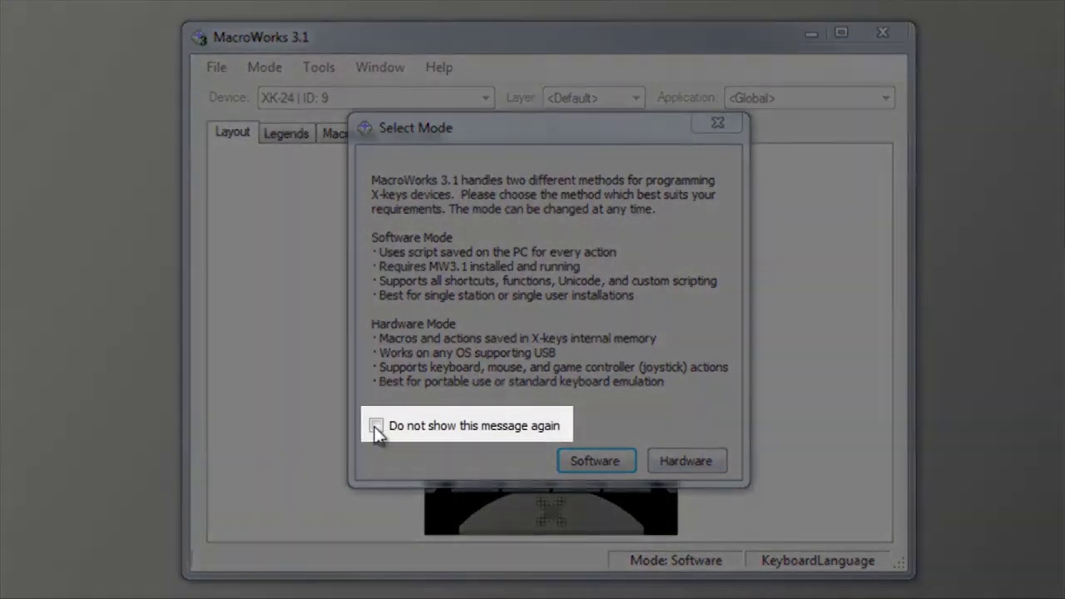
click(377, 426)
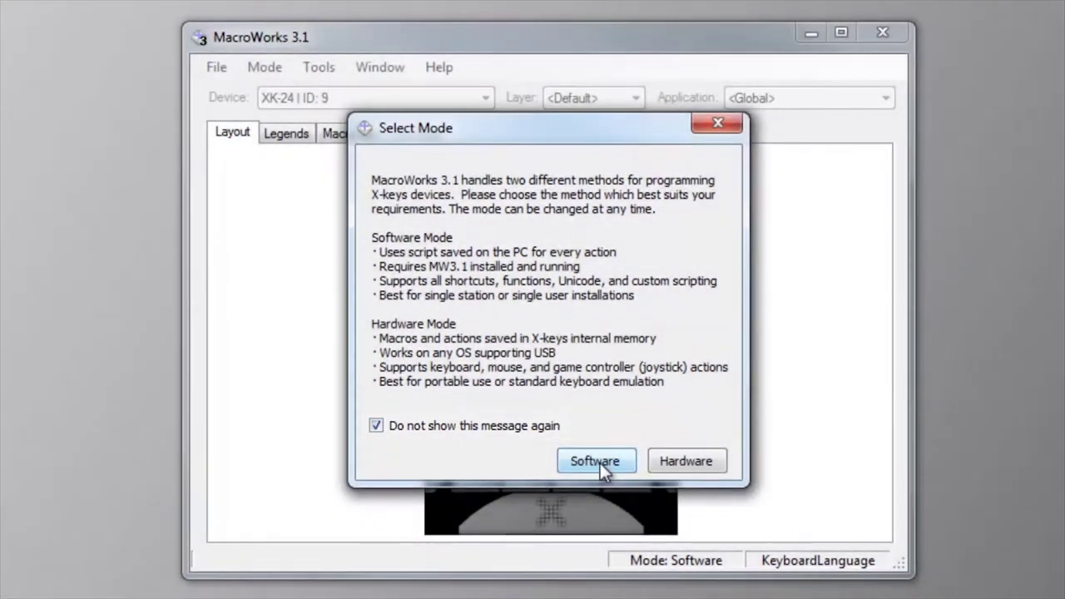
click(595, 461)
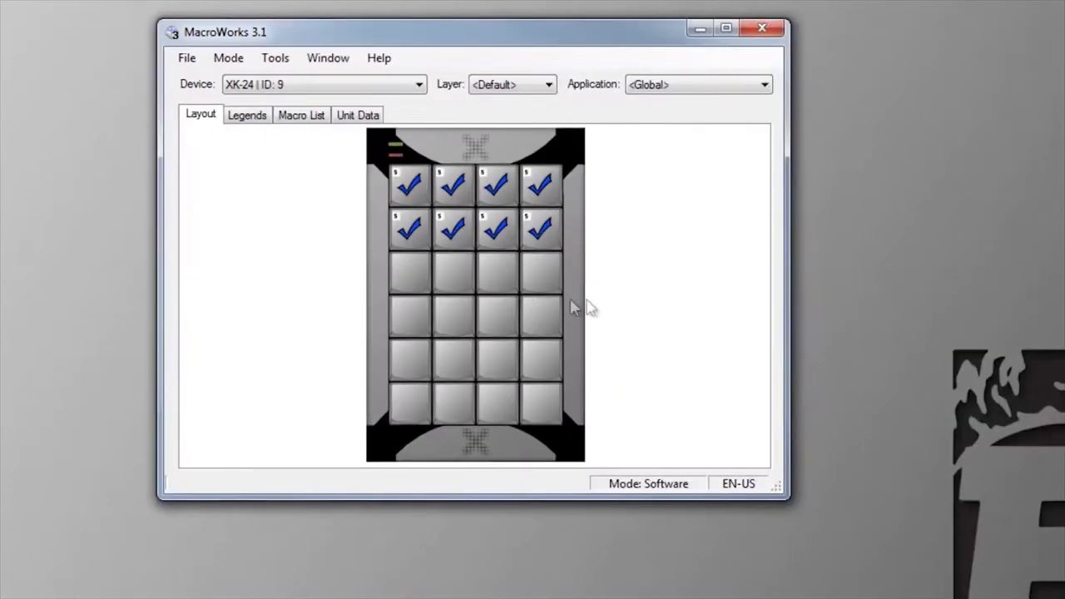
right_click(413, 283)
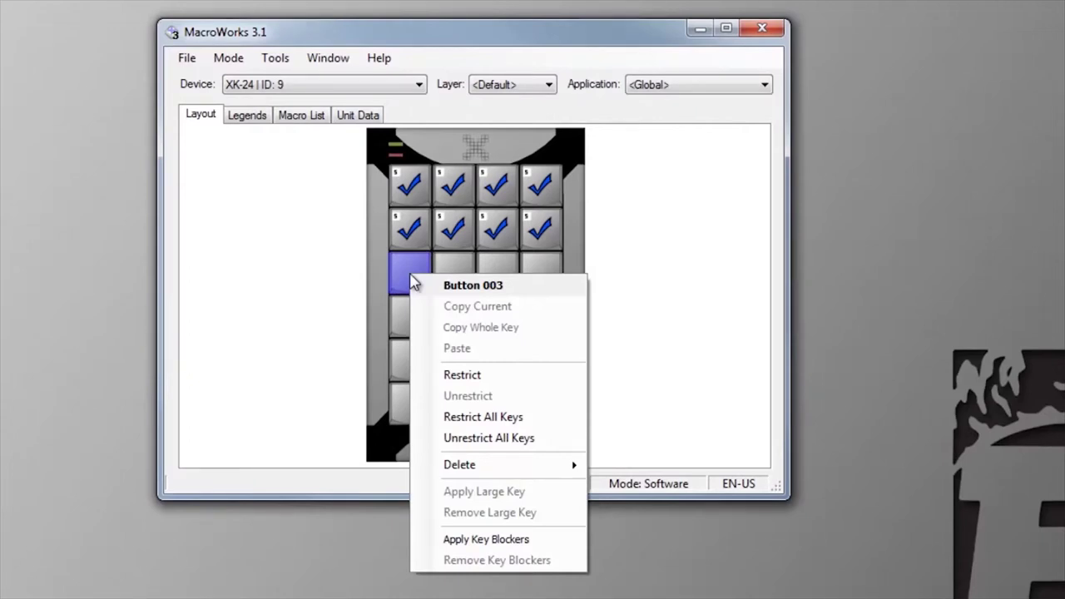
click(638, 197)
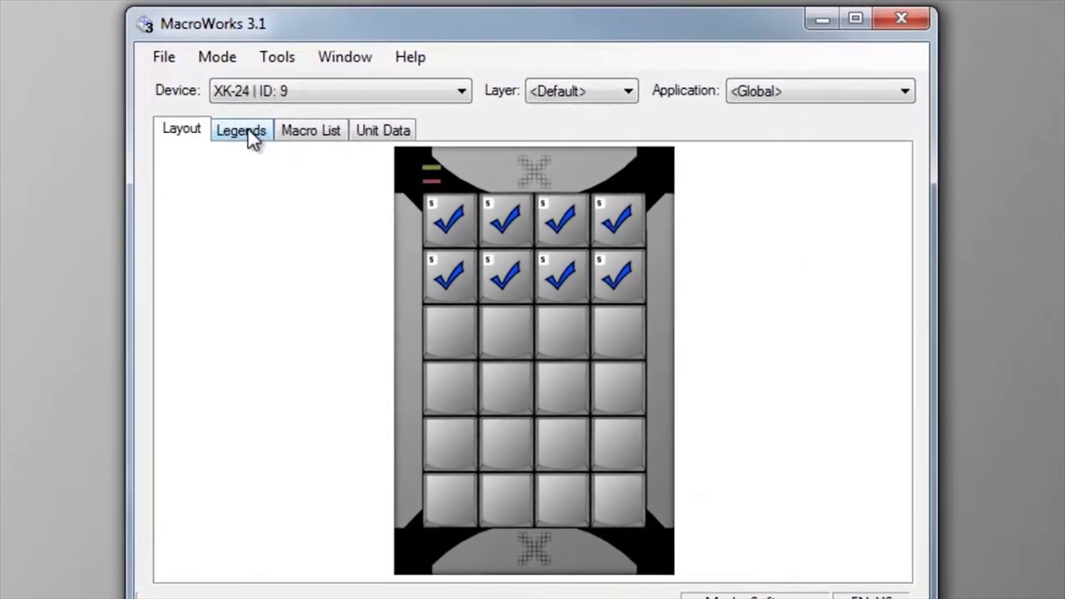
Step: View the key Legends, the Macro List table, and the XK-24's Unit Data
click(249, 115)
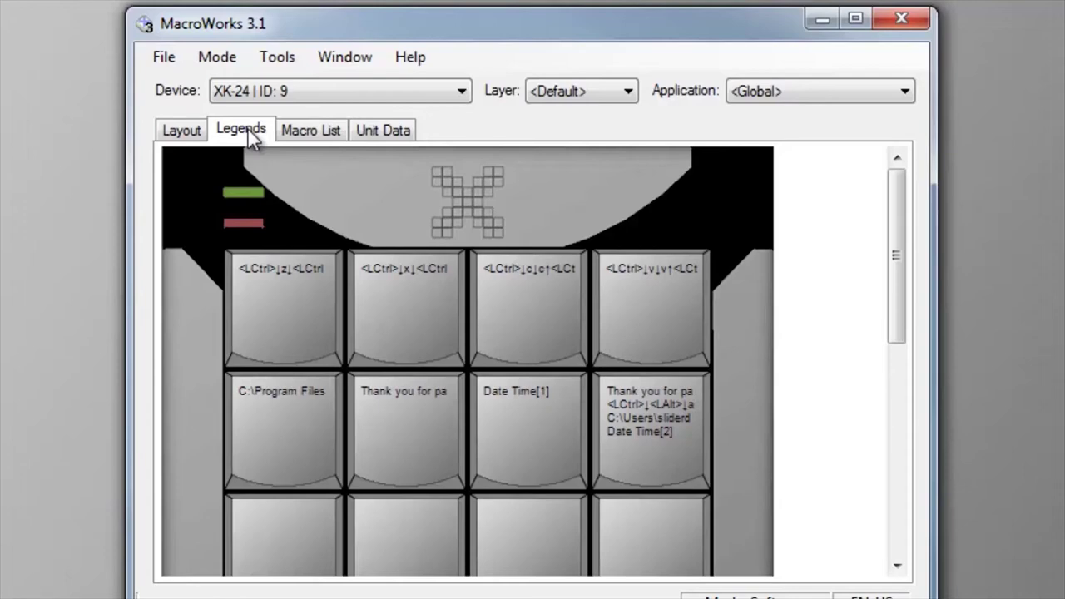
click(311, 131)
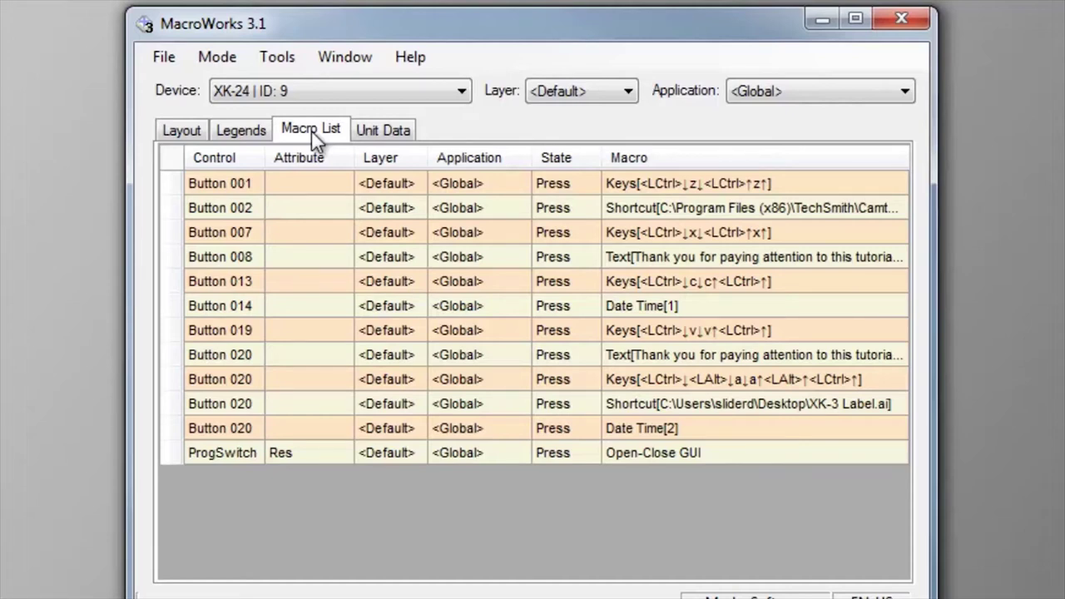
click(381, 132)
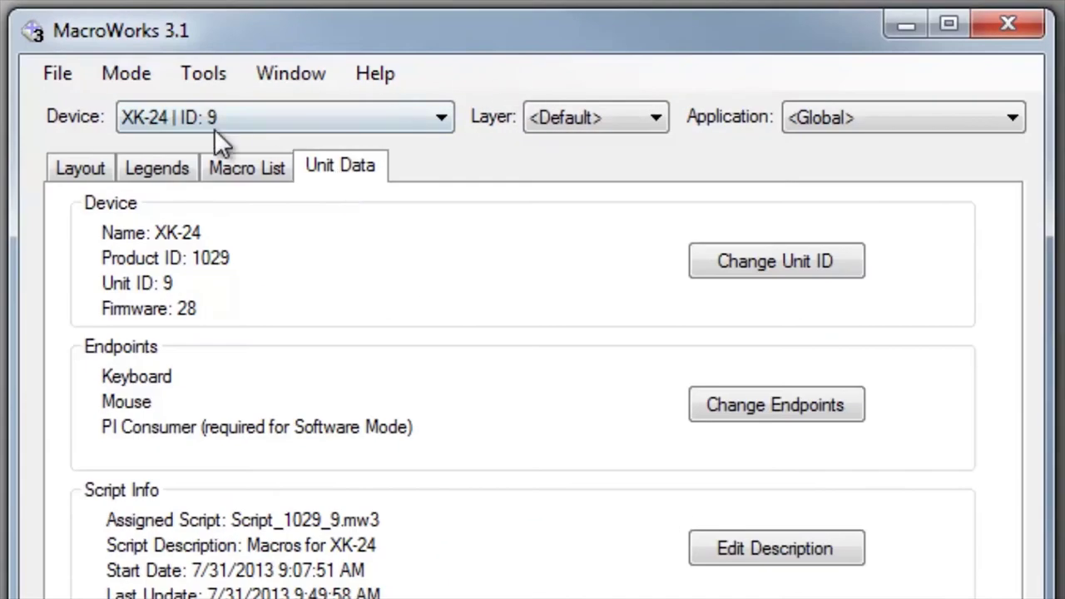
Step: Return to the Layout view, keeping XK-24 | ID: 9 as the device
click(83, 170)
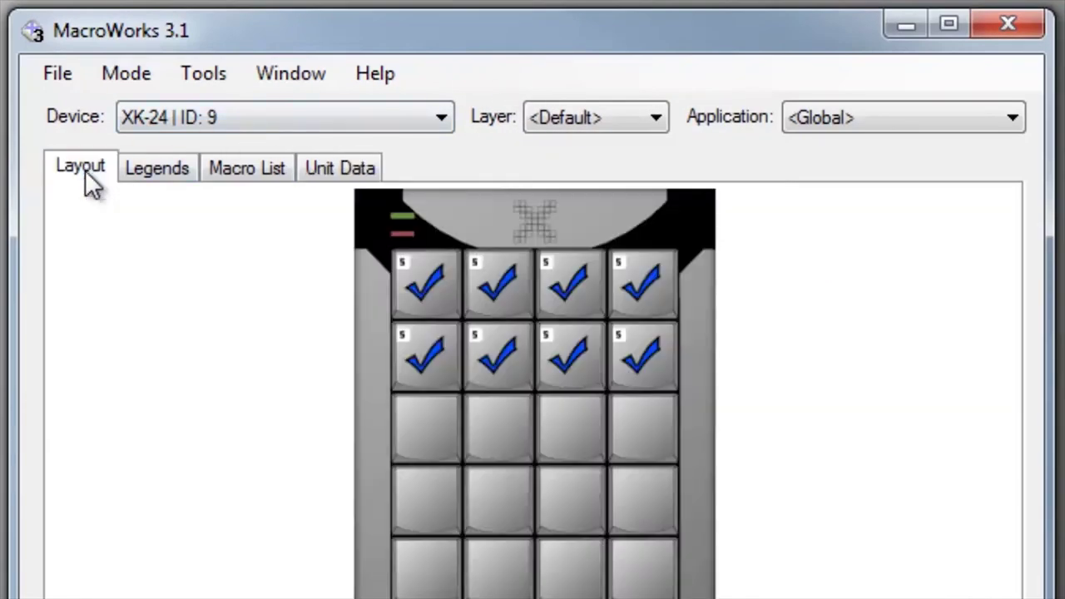
click(441, 129)
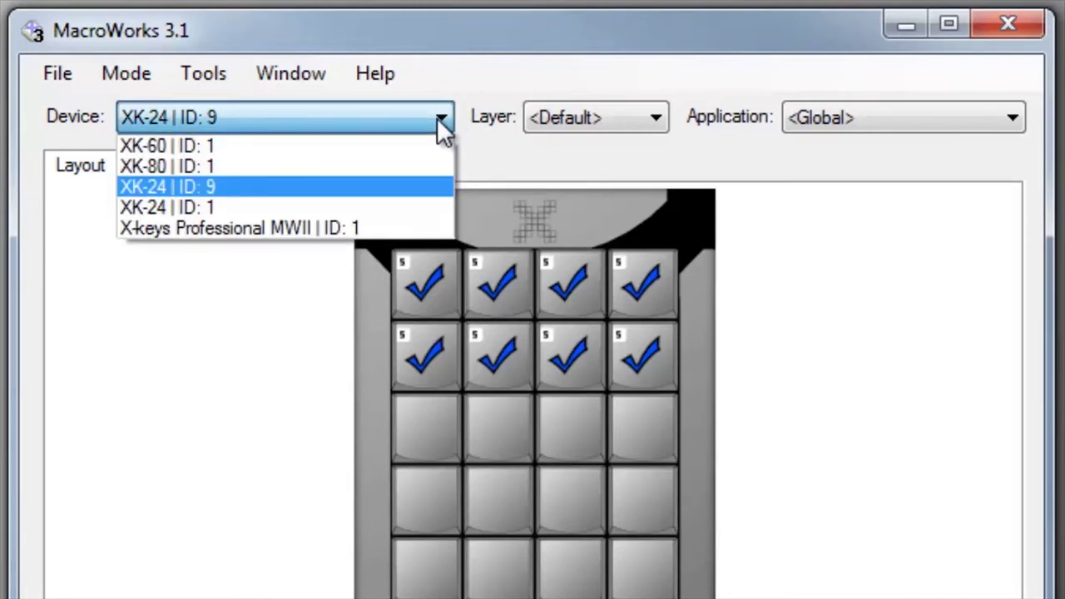
click(637, 132)
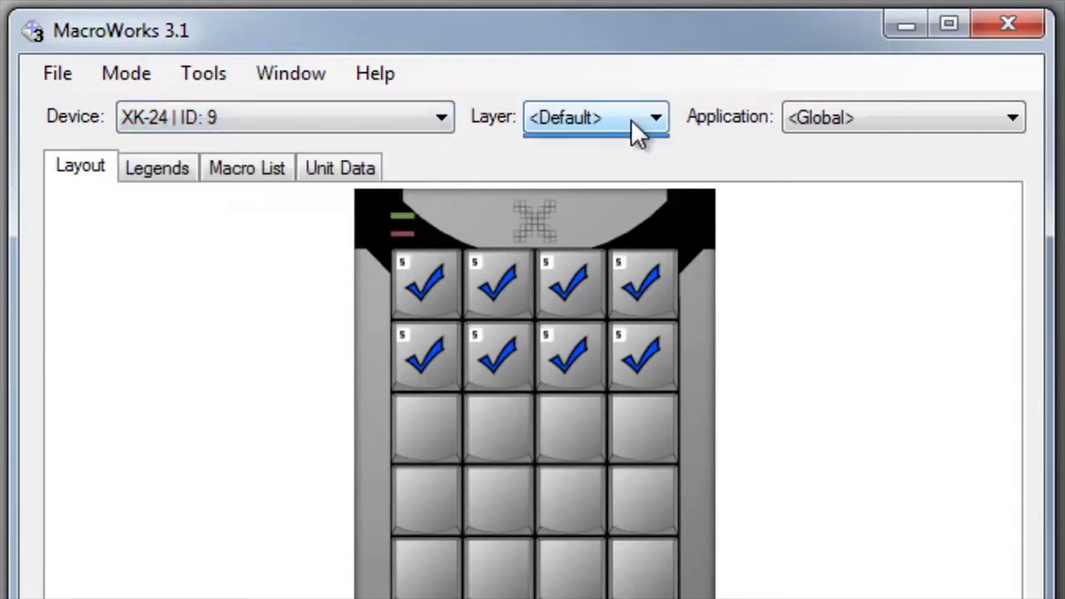
Step: Keep the Default layer and Global application, then bring up the File menu
click(637, 133)
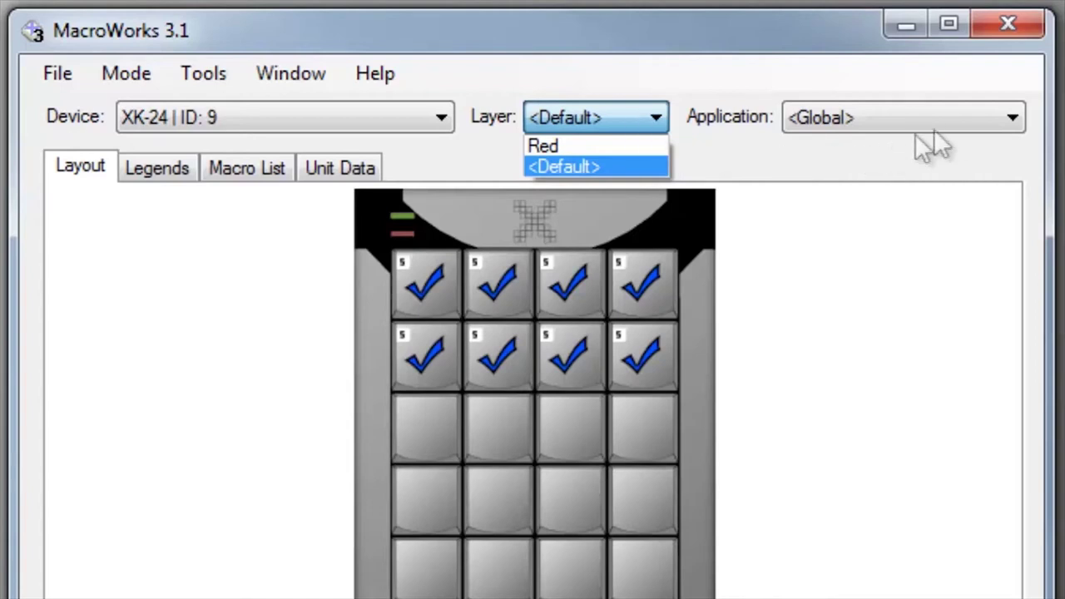
click(989, 133)
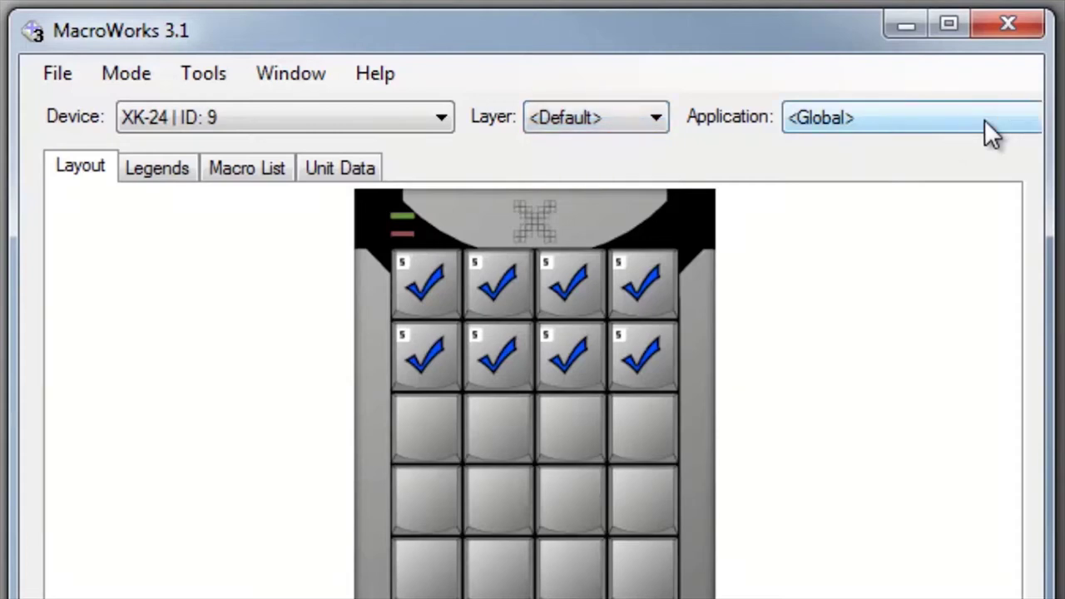
click(987, 131)
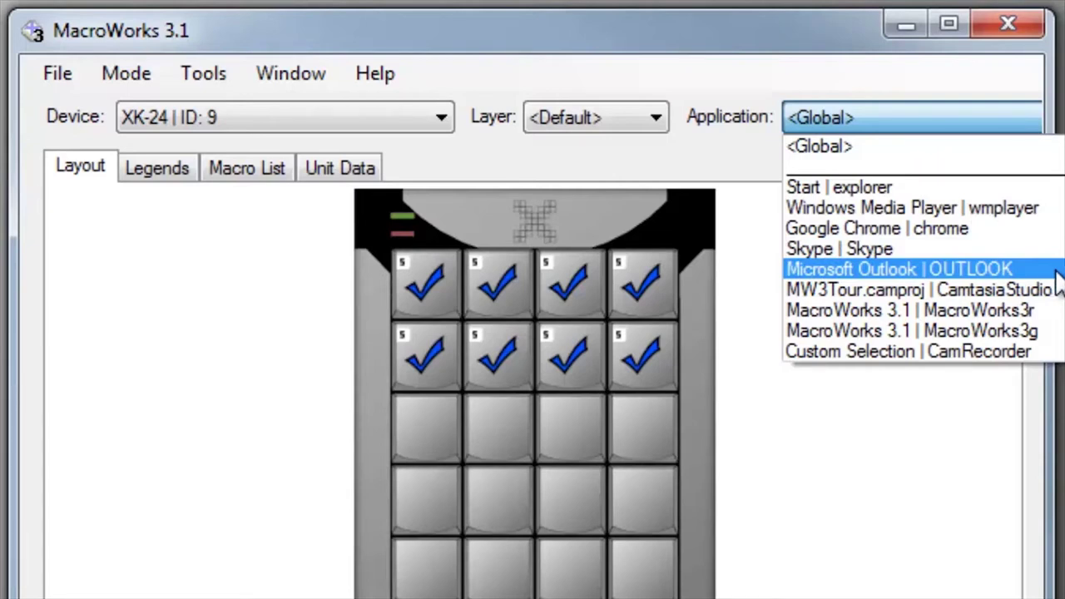
click(777, 22)
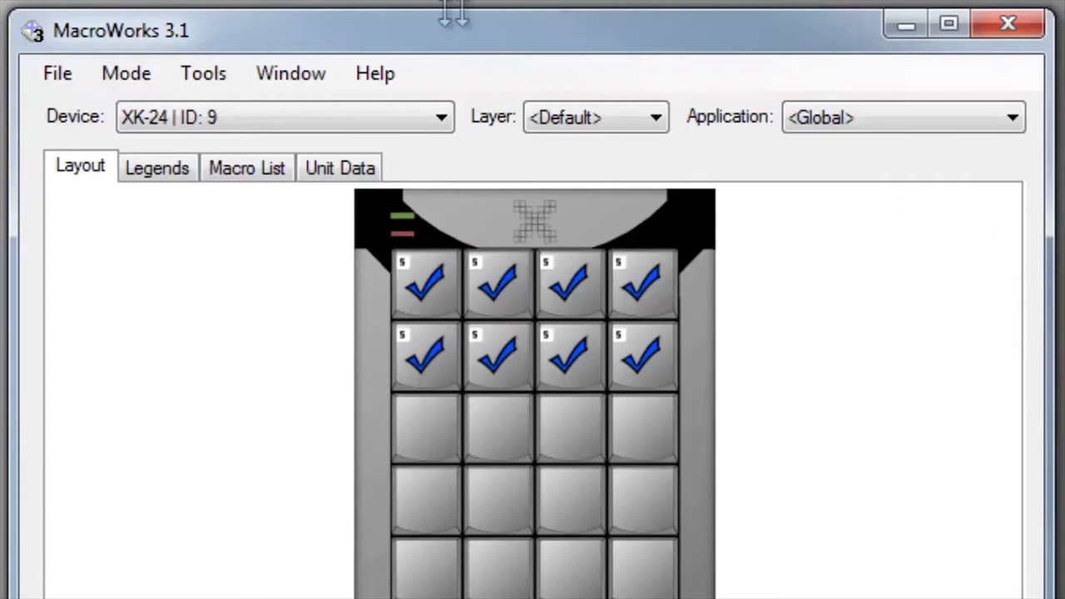
click(58, 79)
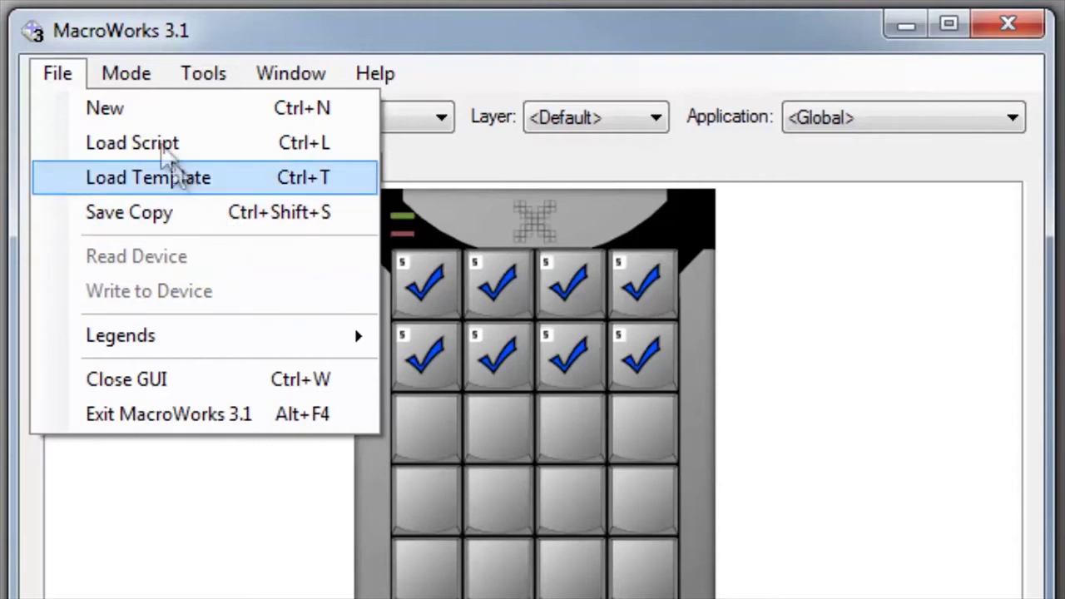
Step: Browse the Tools, Window and Help menus, then open Button 021's empty macro editor
mouse_move(144, 69)
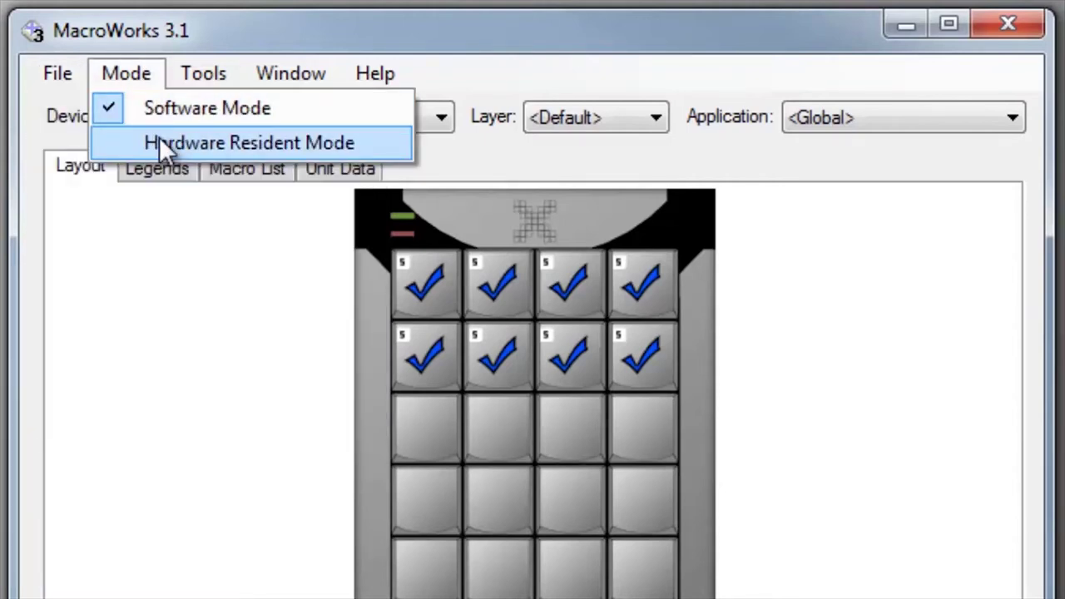
mouse_move(208, 81)
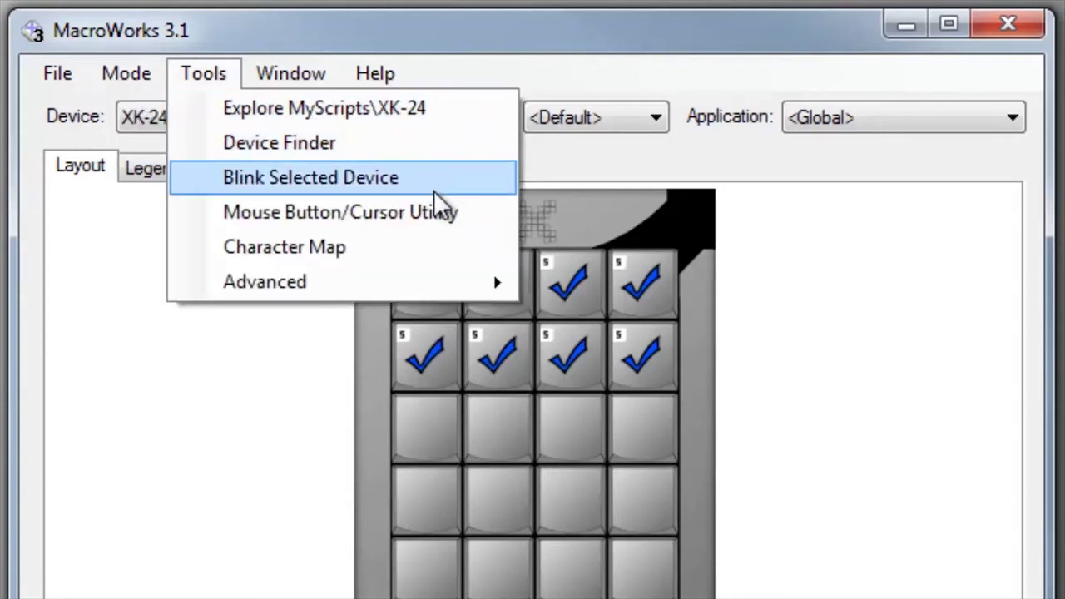
mouse_move(331, 77)
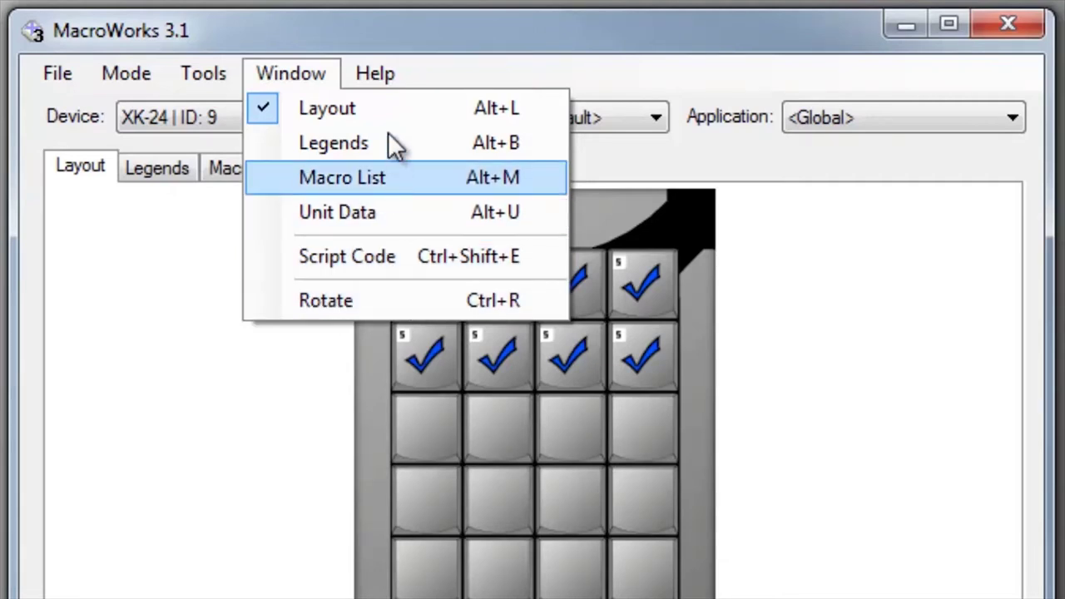
mouse_move(388, 81)
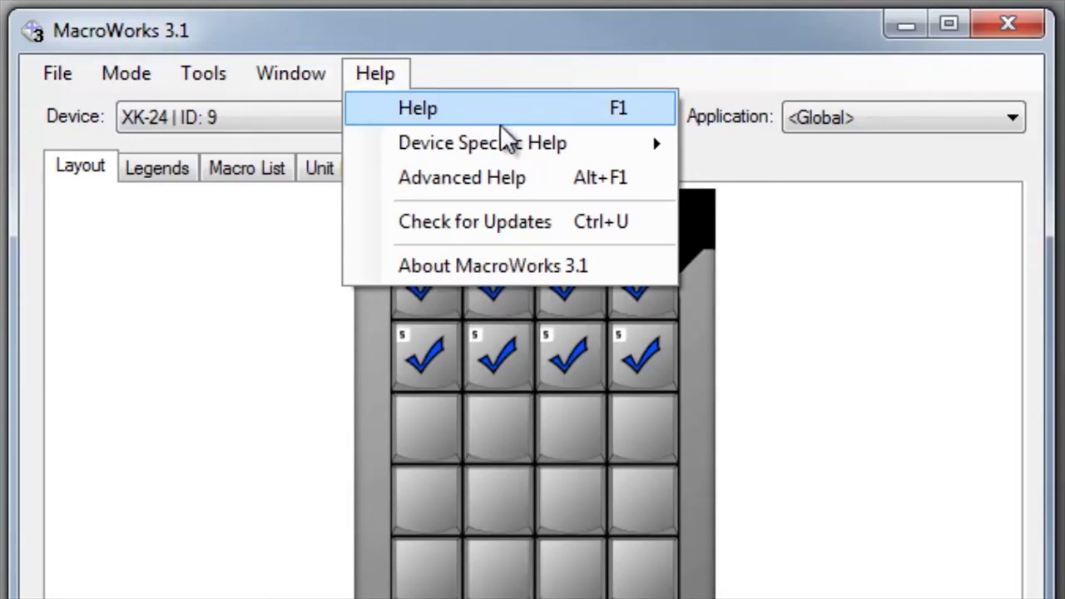
click(513, 182)
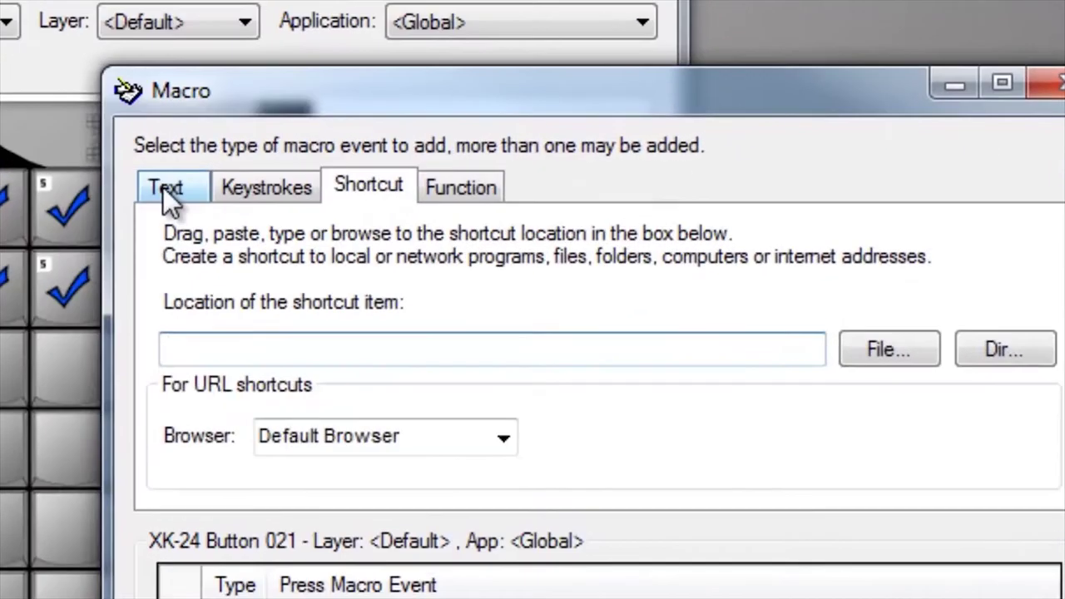
Step: Preview the Text, Keystrokes, Shortcut and Function macro types, ending back on Text entry
click(449, 168)
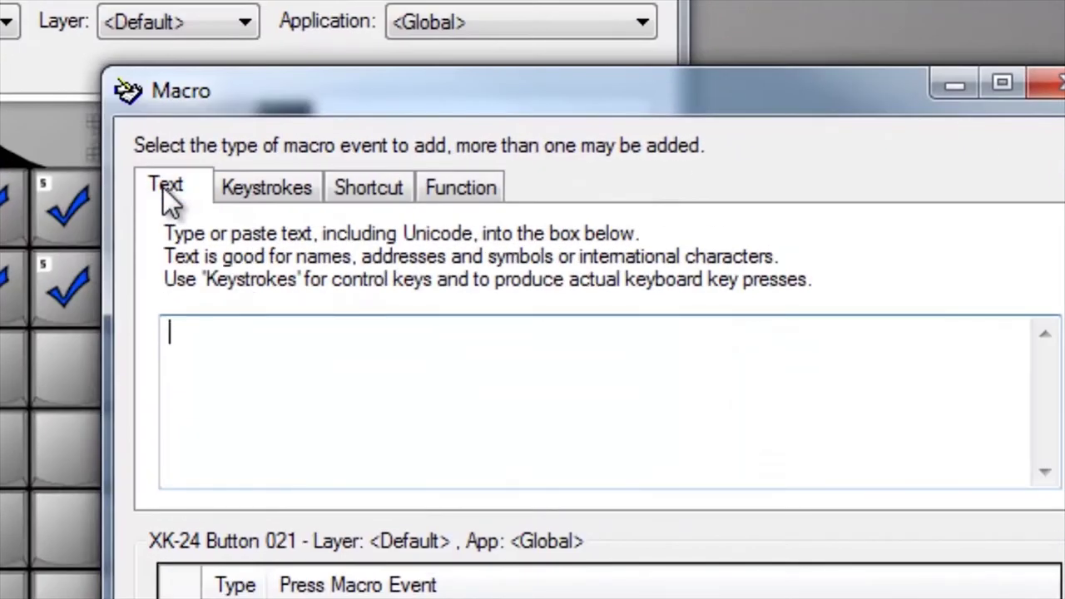
click(266, 188)
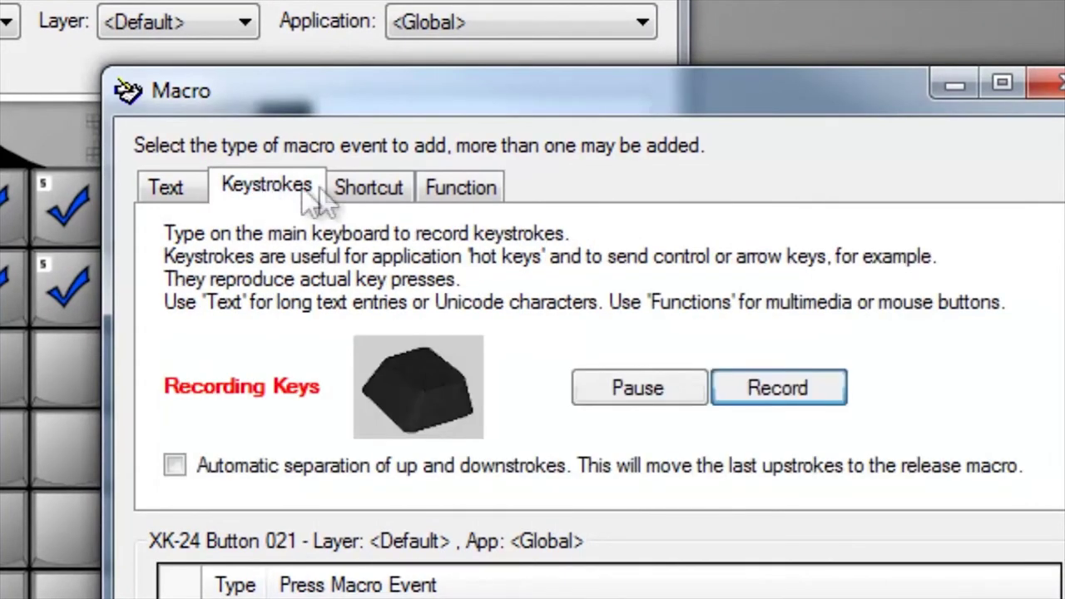
click(367, 184)
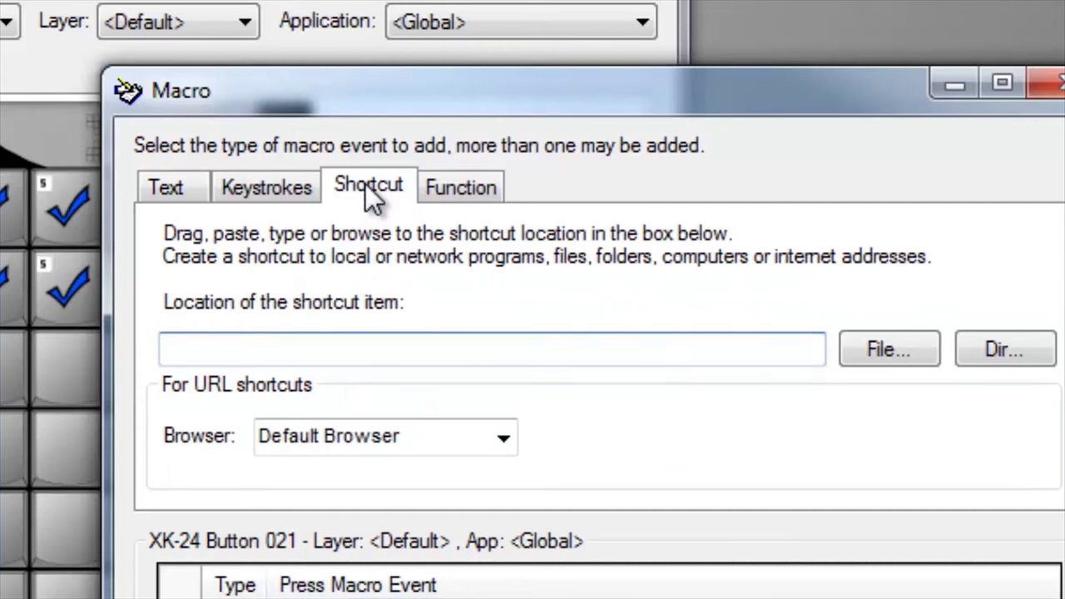
click(457, 186)
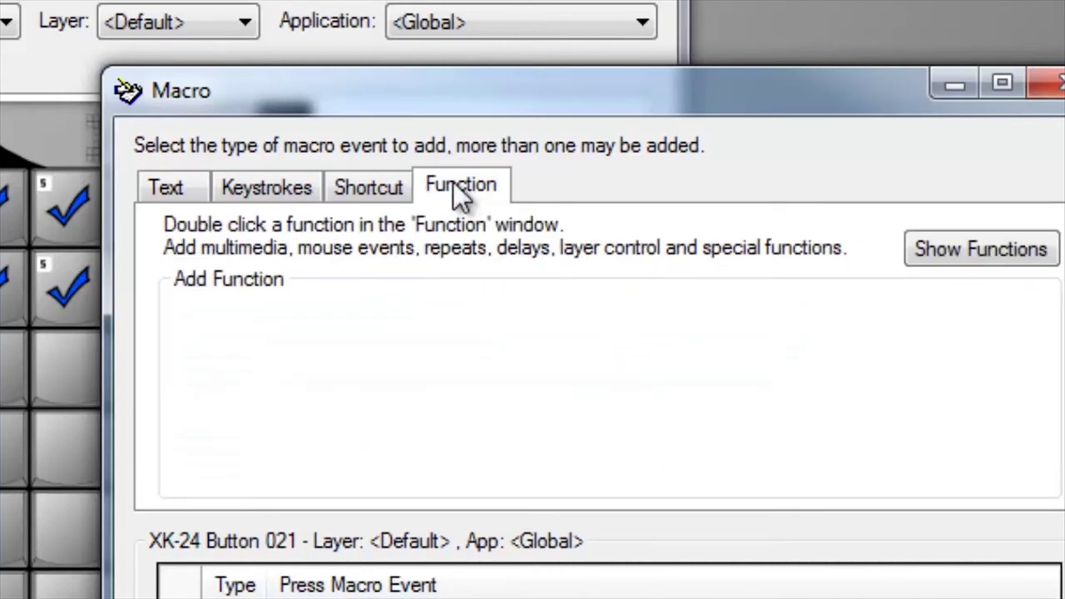
click(172, 185)
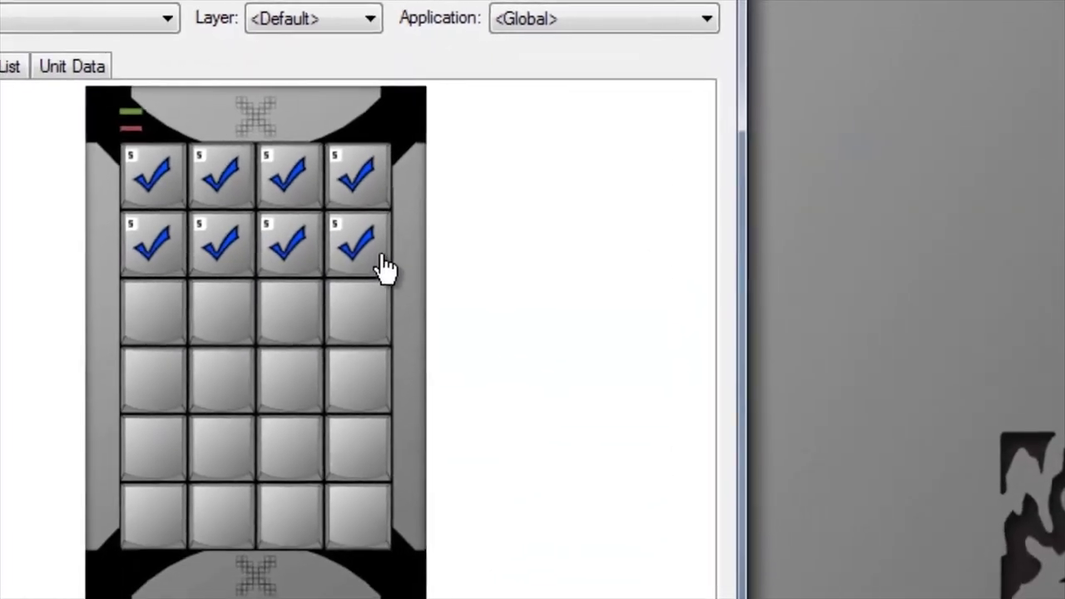
double_click(364, 254)
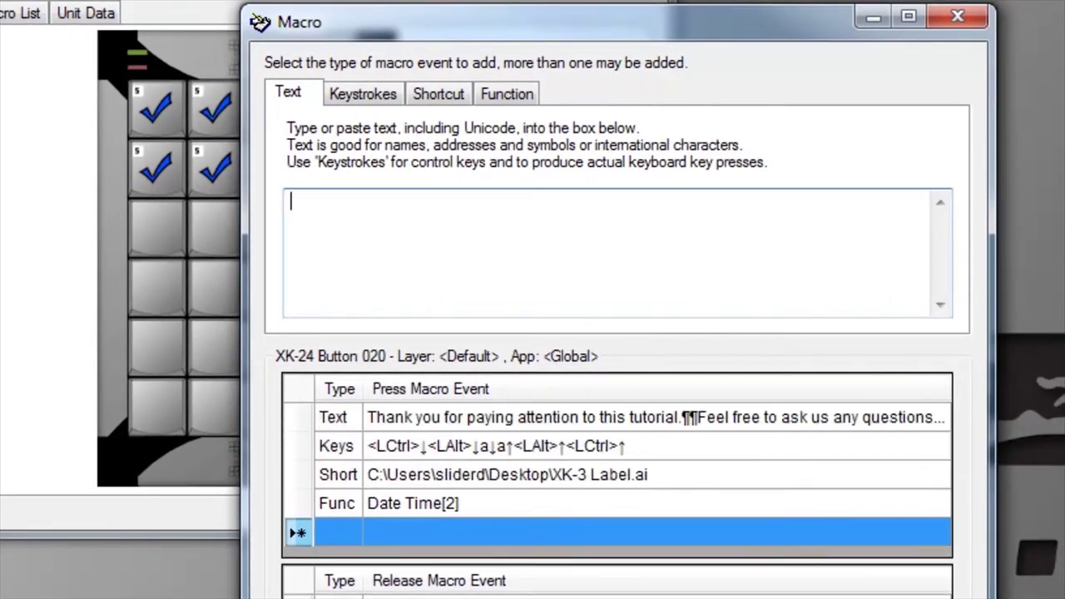
click(377, 421)
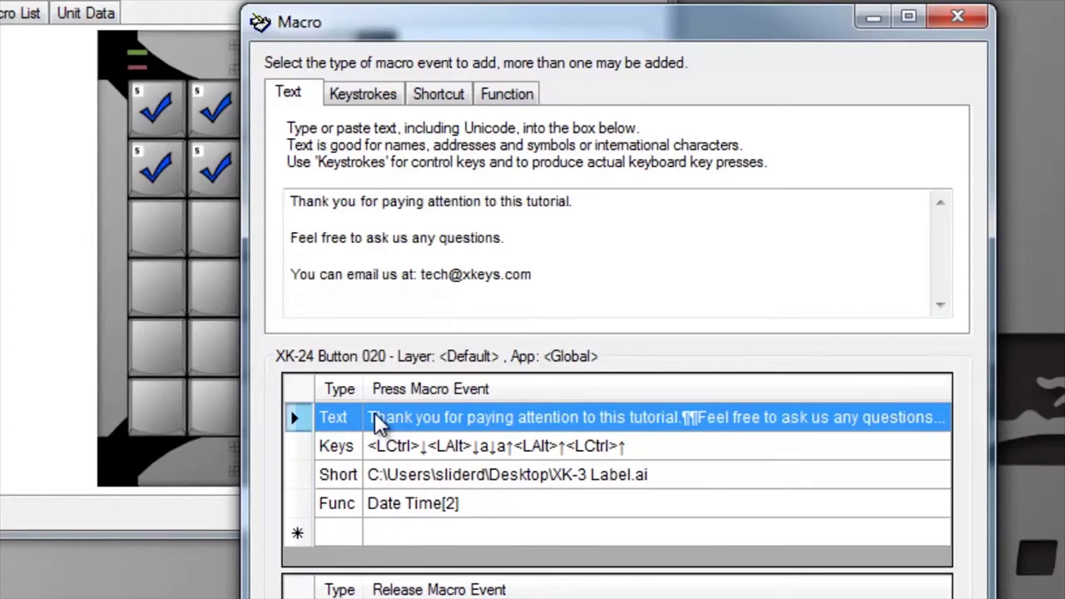
click(298, 454)
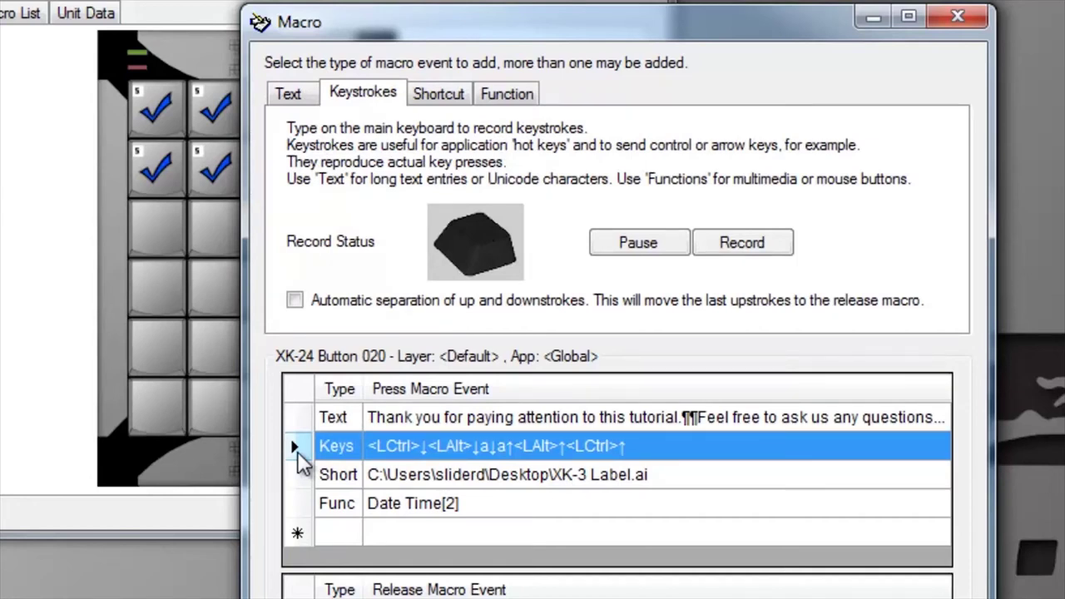
click(294, 474)
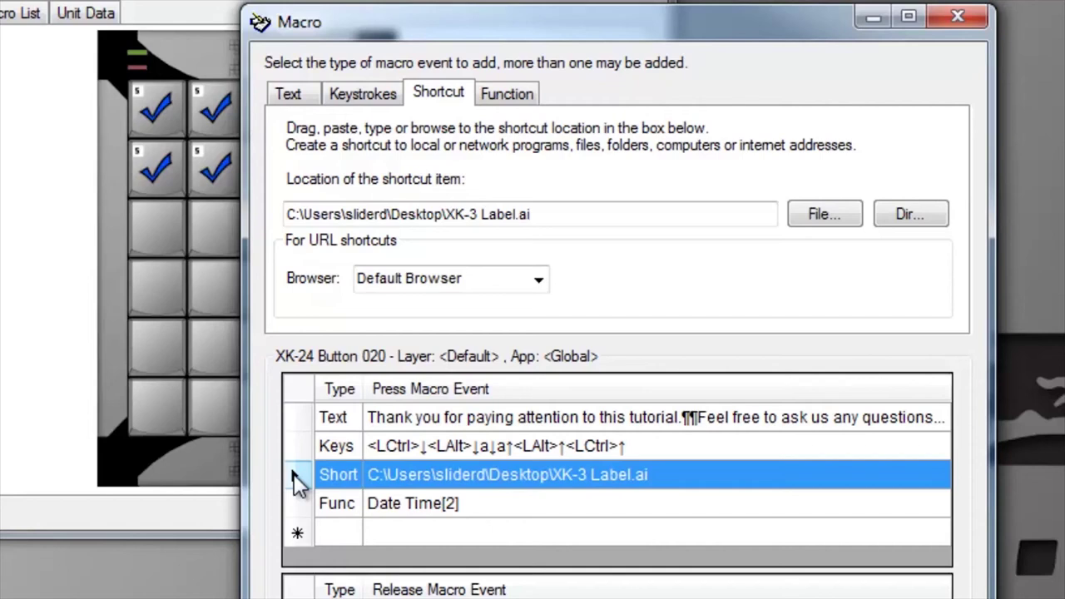
click(300, 505)
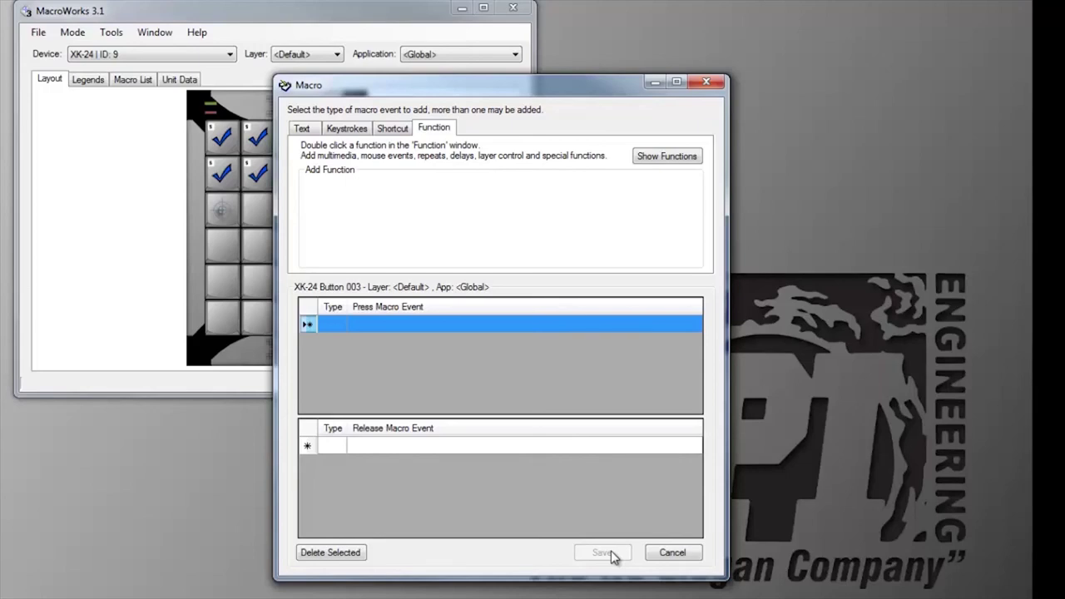
click(705, 86)
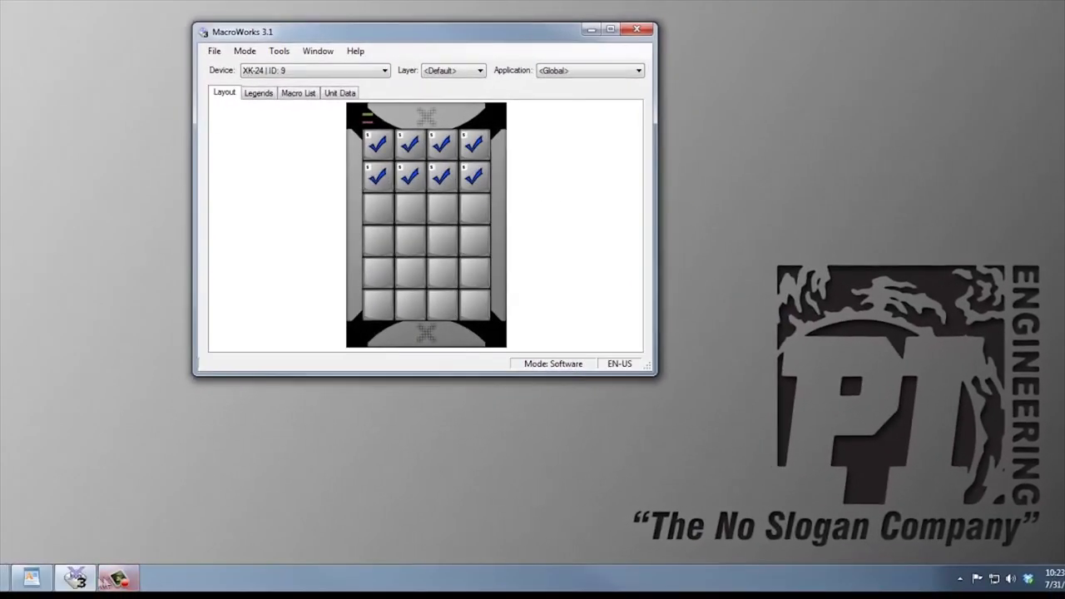
click(32, 580)
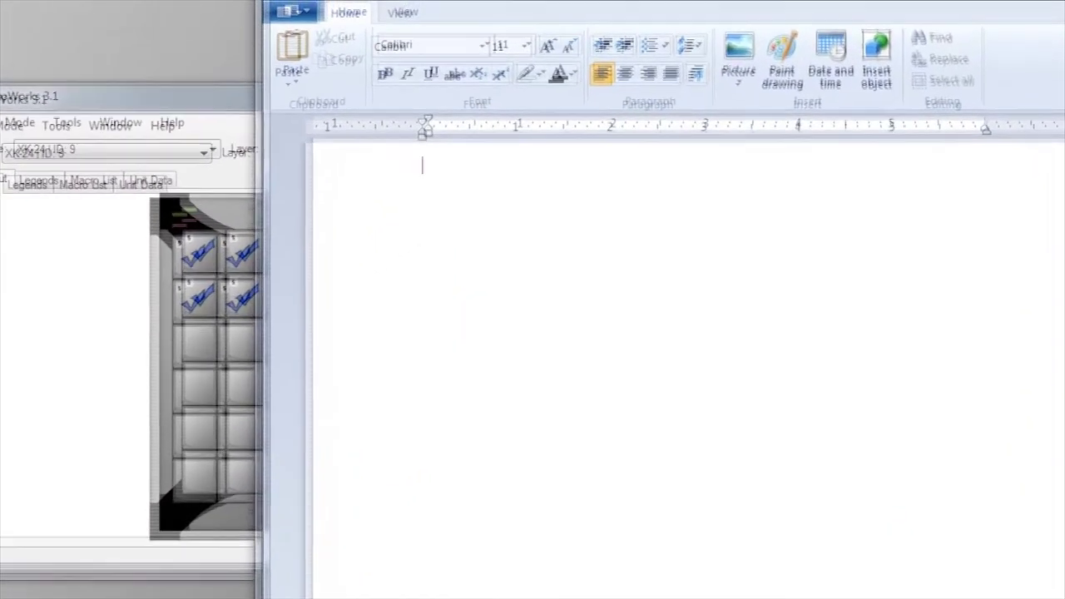
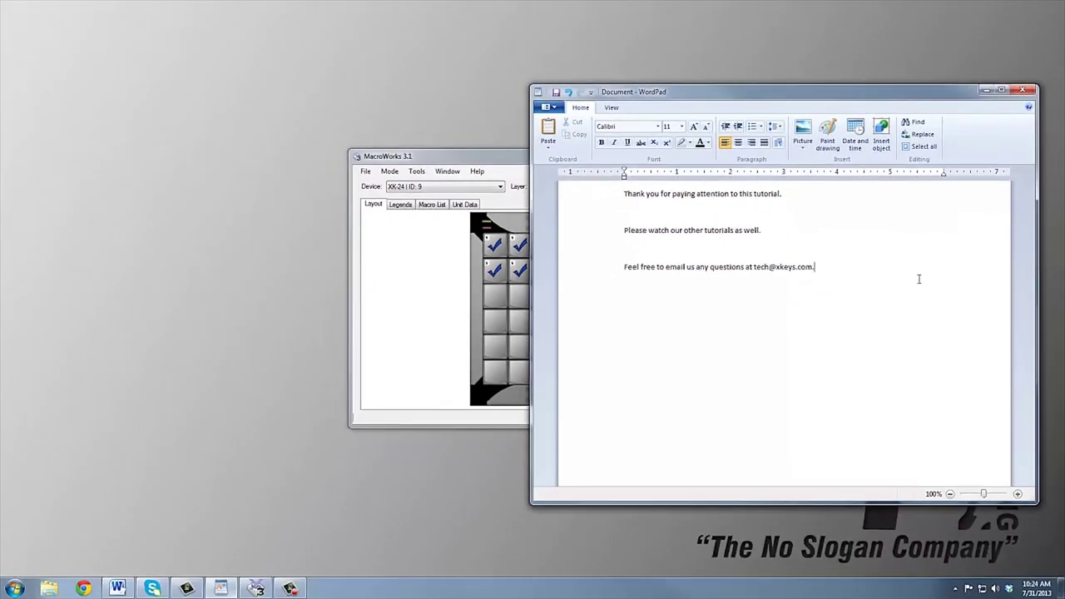
Step: Fire the macro's 'Thank you for paying attention to this tutorial' message into WordPad, then hide WordPad
click(985, 90)
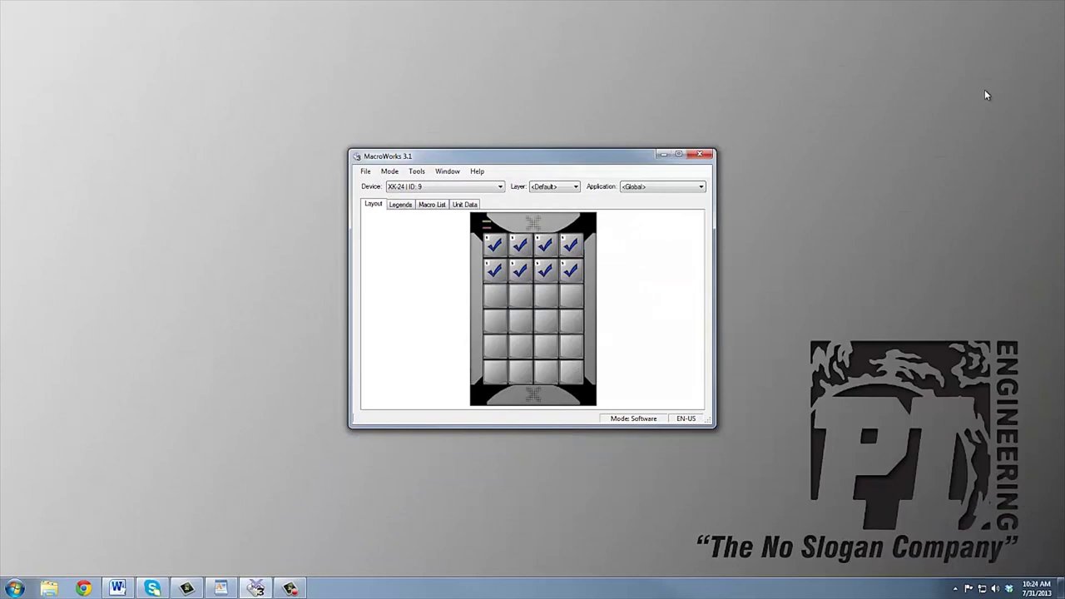